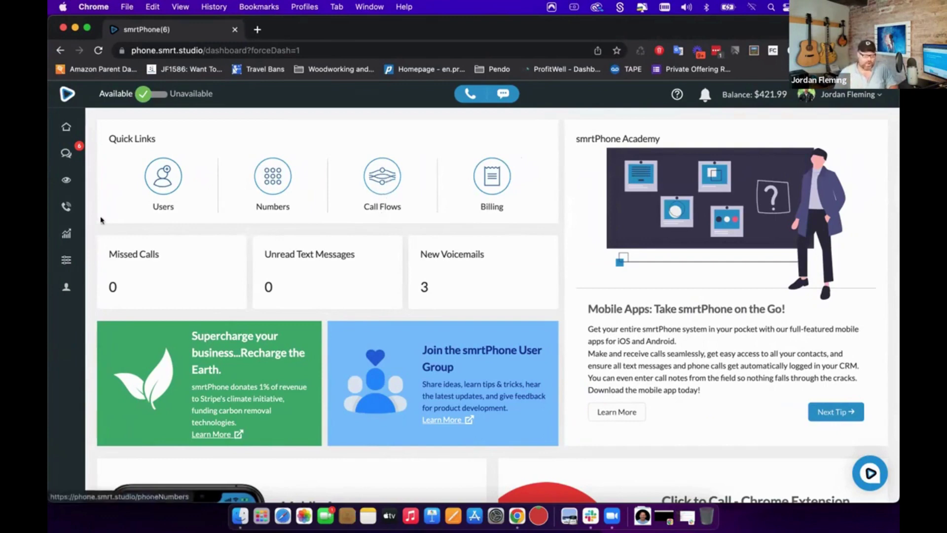
Step: Go to Admin's Call Flows list and scroll down to the smrtPhone Q&A Business hours Flow
left_click(64, 257)
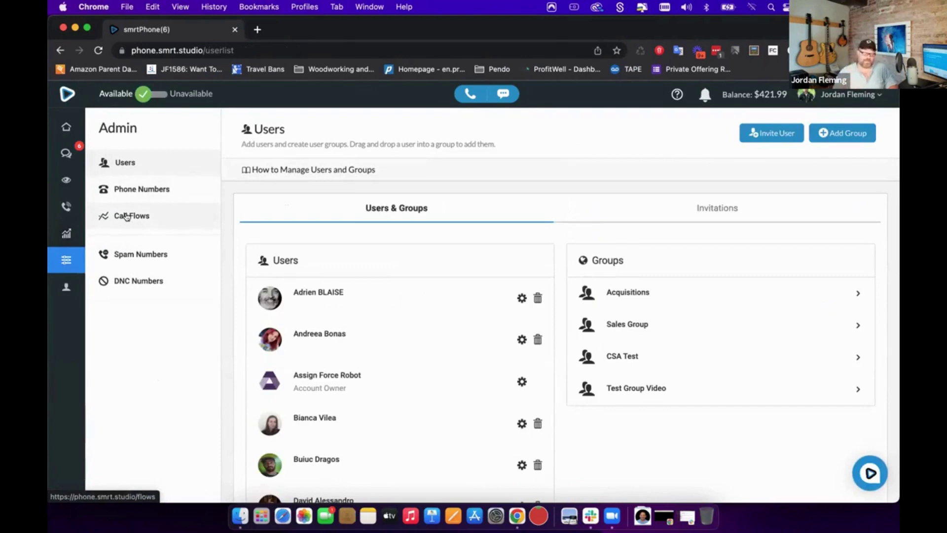
left_click(127, 217)
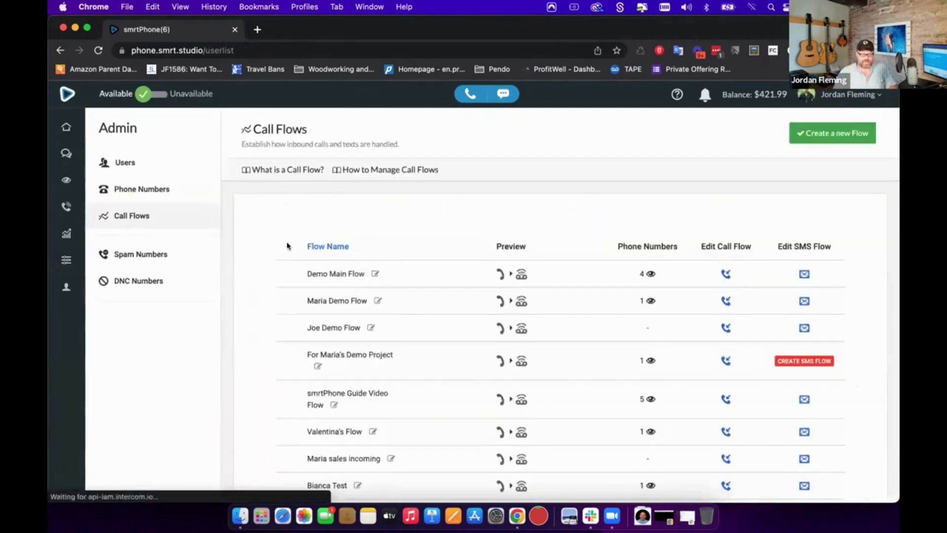
scroll(341, 282, "down", 3)
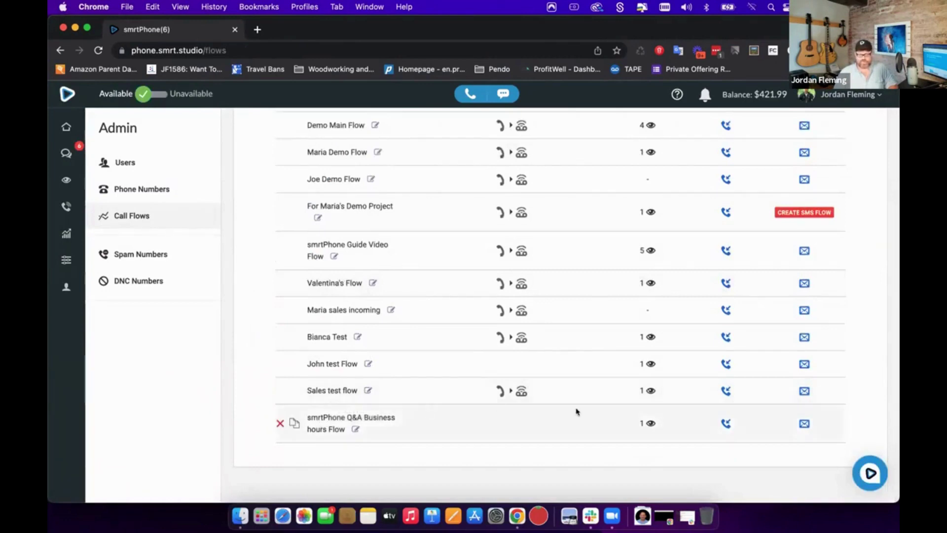
Step: Edit the call flow of the smrtPhone Q&A Business hours Flow
left_click(724, 424)
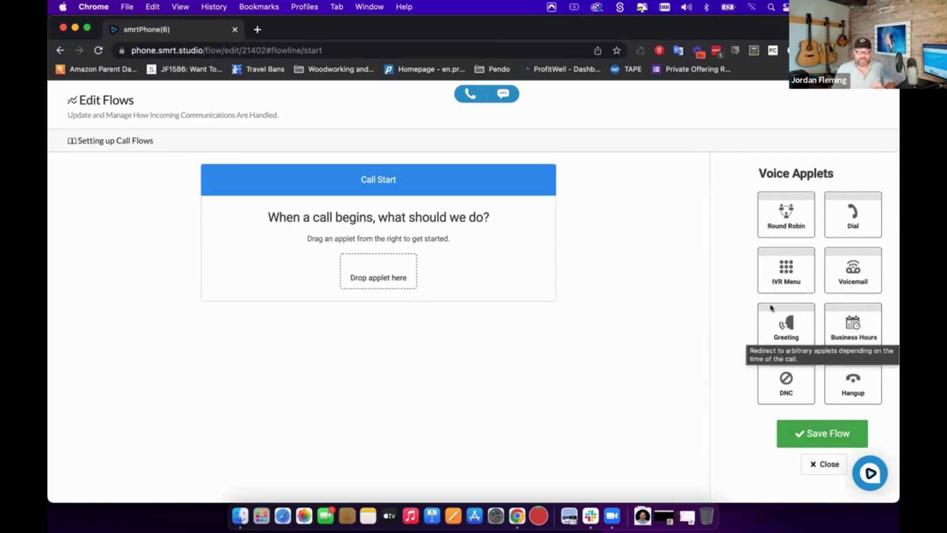
Step: Place a Business Hours applet at Call Start, leaving Monday through Sunday Closed
left_click_drag(851, 331, 390, 274)
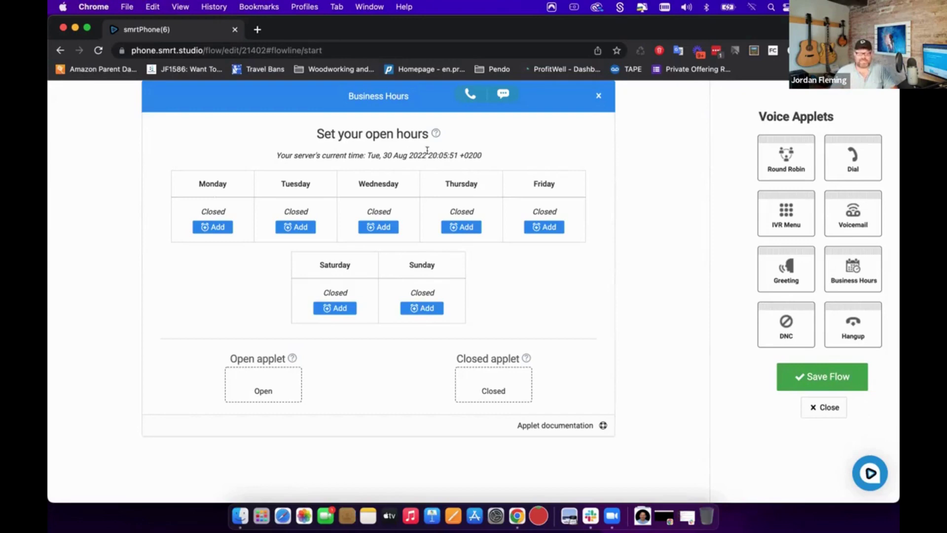
left_click_drag(427, 152, 448, 155)
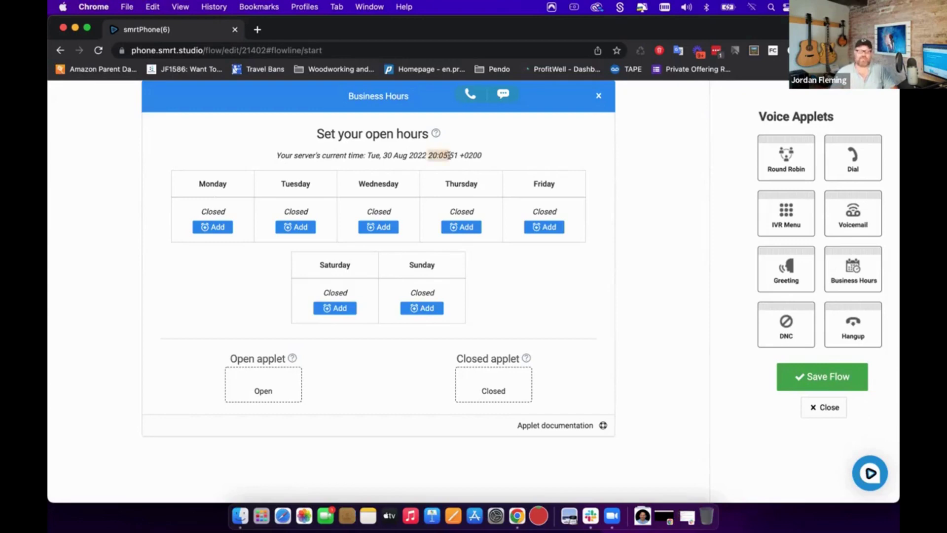
Step: Open Monday from 09:00 AM to 06:00 PM
left_click(221, 227)
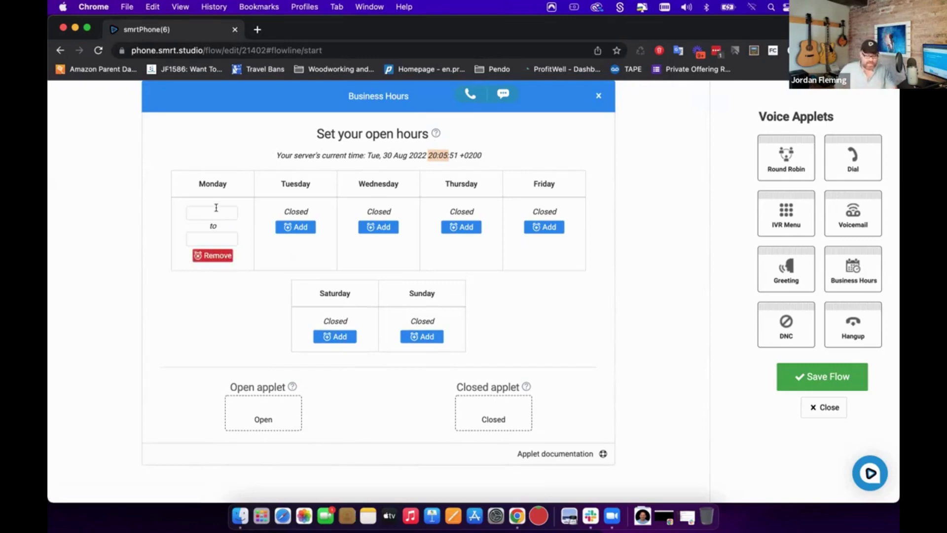
left_click(215, 208)
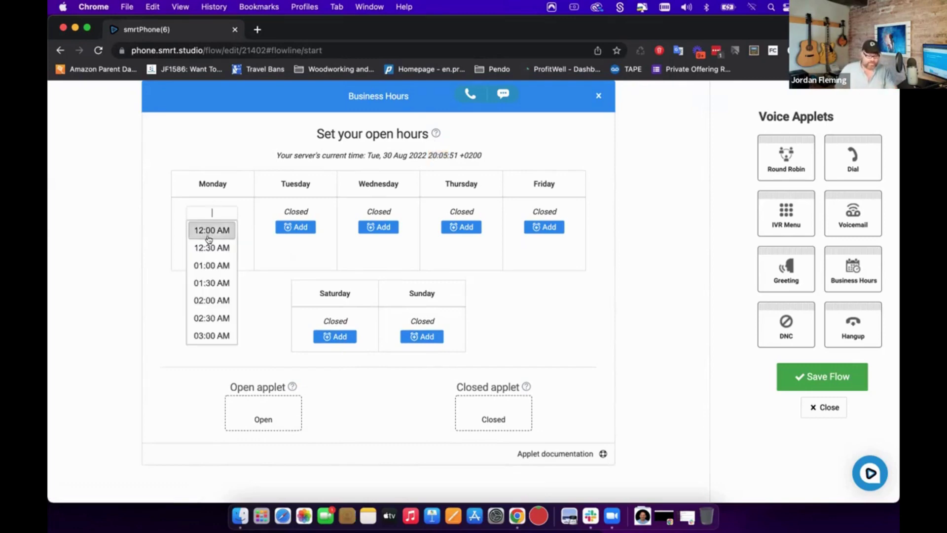
type("9")
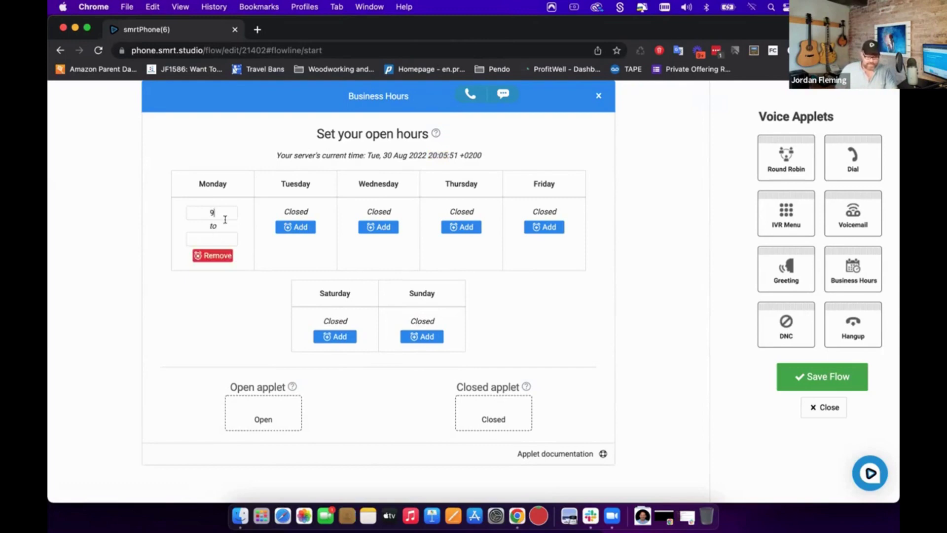
key("Tab")
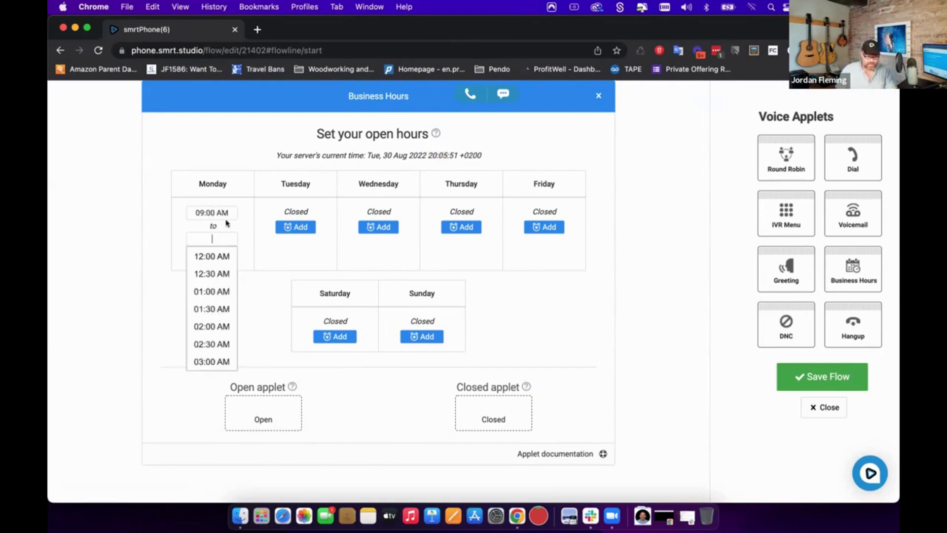
type("6pm")
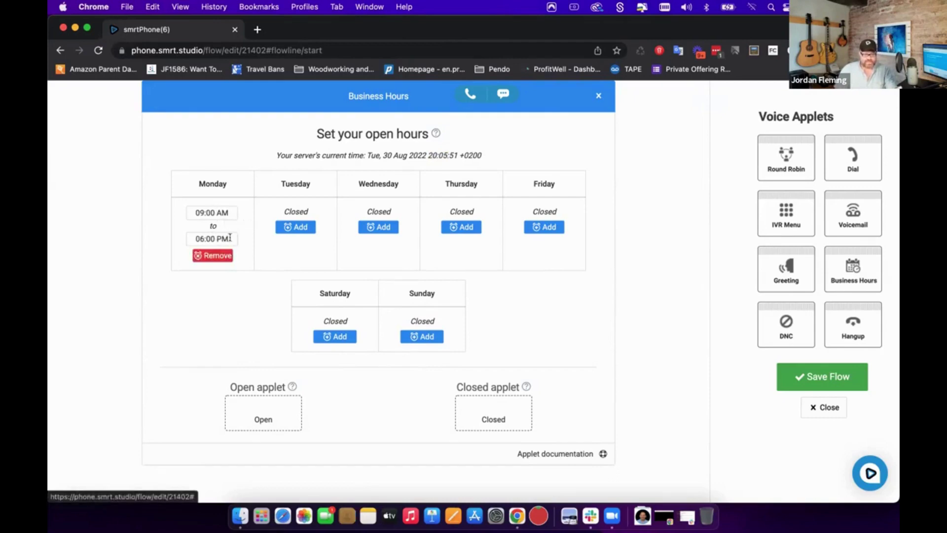
Step: Open Tuesday from 09:00 AM to 06:00 PM
left_click(296, 227)
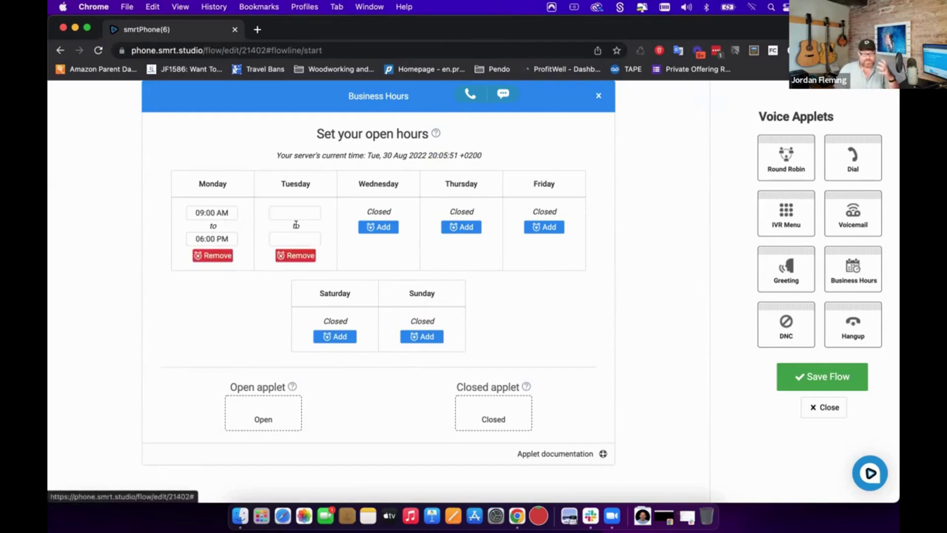
left_click(295, 220)
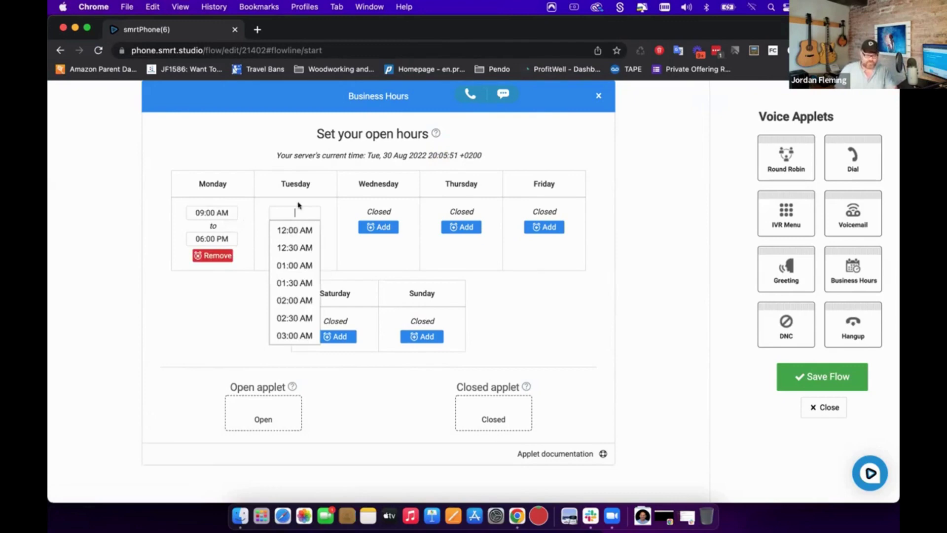
left_click(295, 212)
left_click(294, 238)
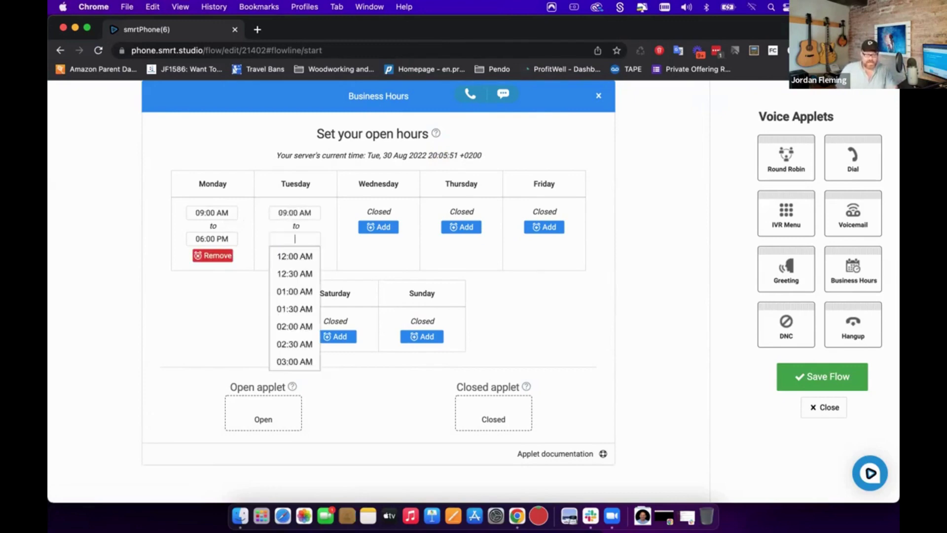
type("6pm")
key("Return")
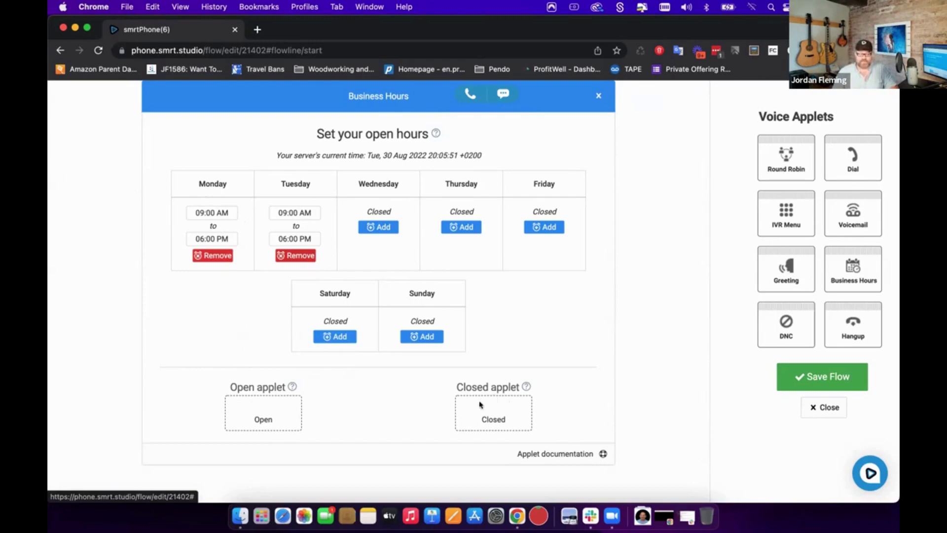
Step: Put a Dial applet in the Business Hours Open slot
scroll(480, 405, "down", 1)
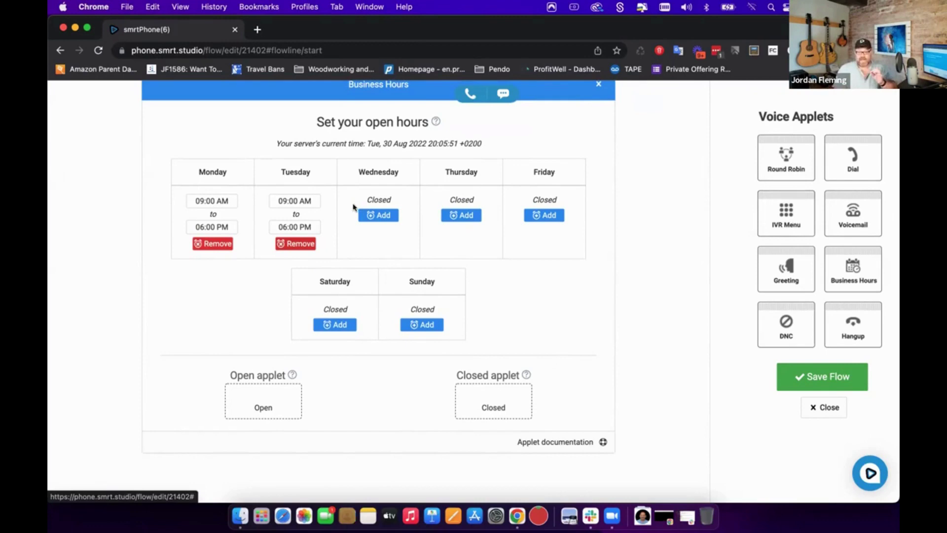
left_click_drag(841, 162, 267, 401)
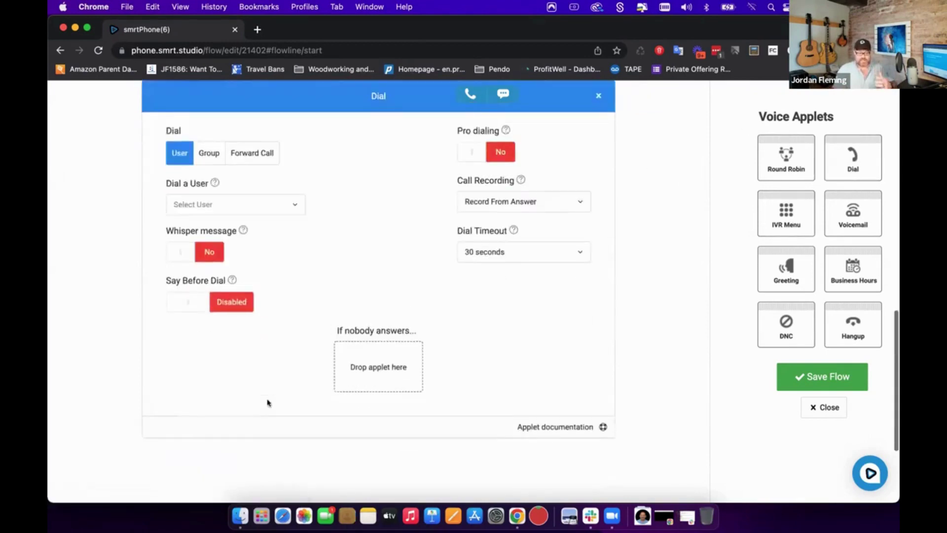
scroll(267, 406, "up", 6)
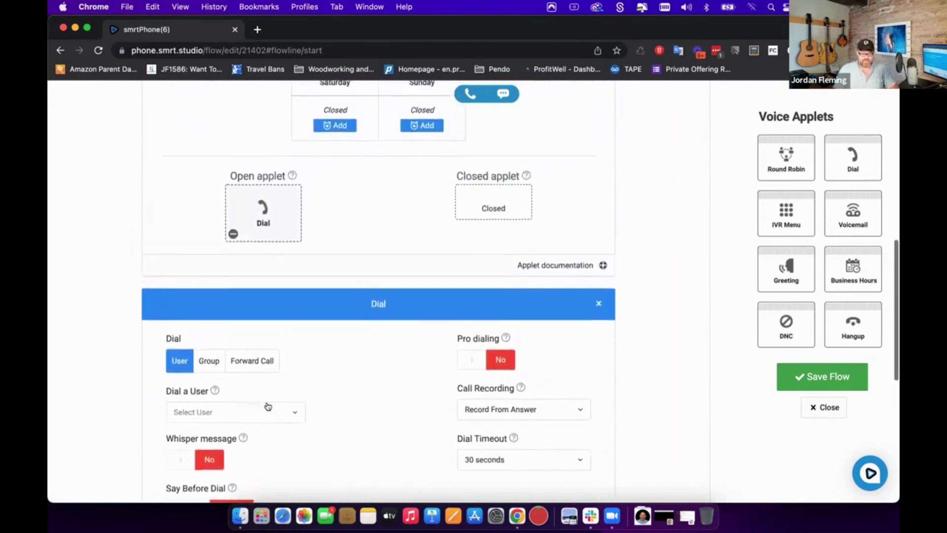
scroll(243, 316, "up", 1)
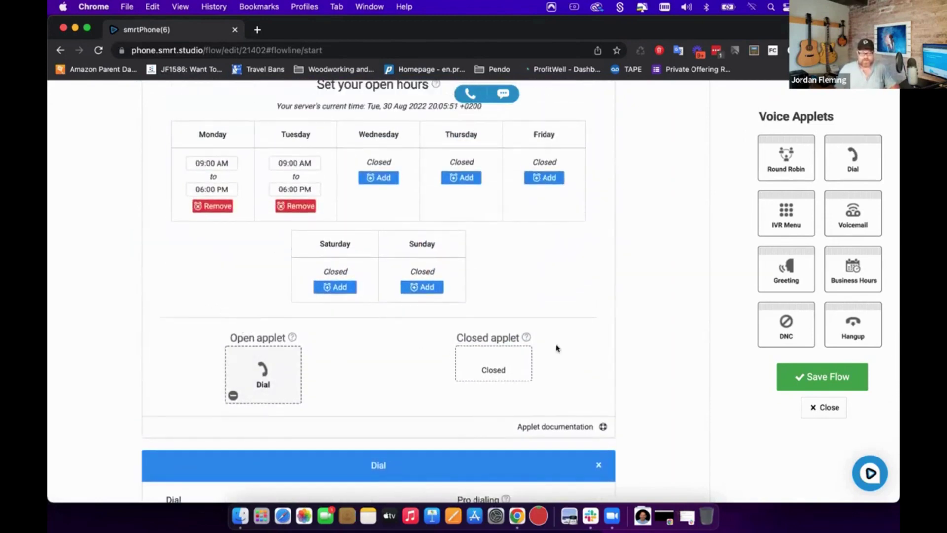
scroll(515, 355, "down", 4)
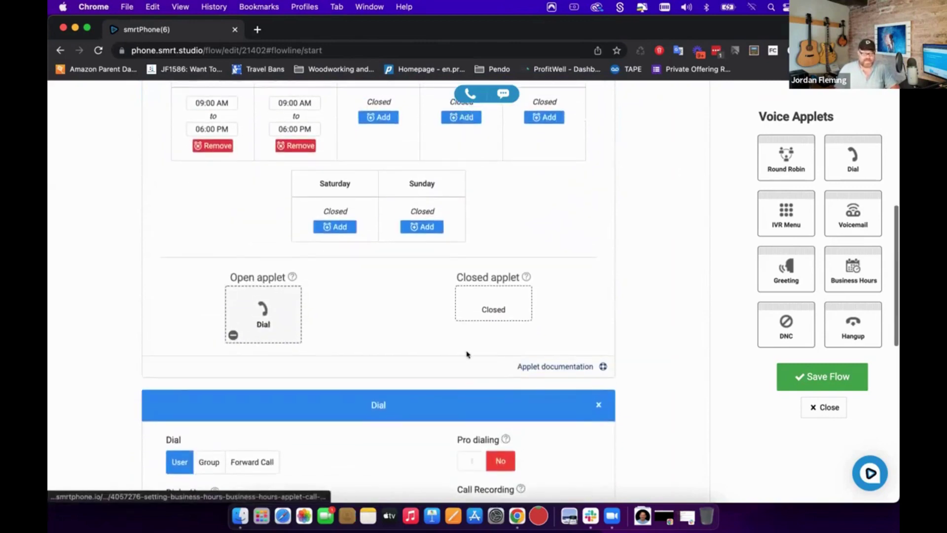
scroll(334, 338, "down", 6)
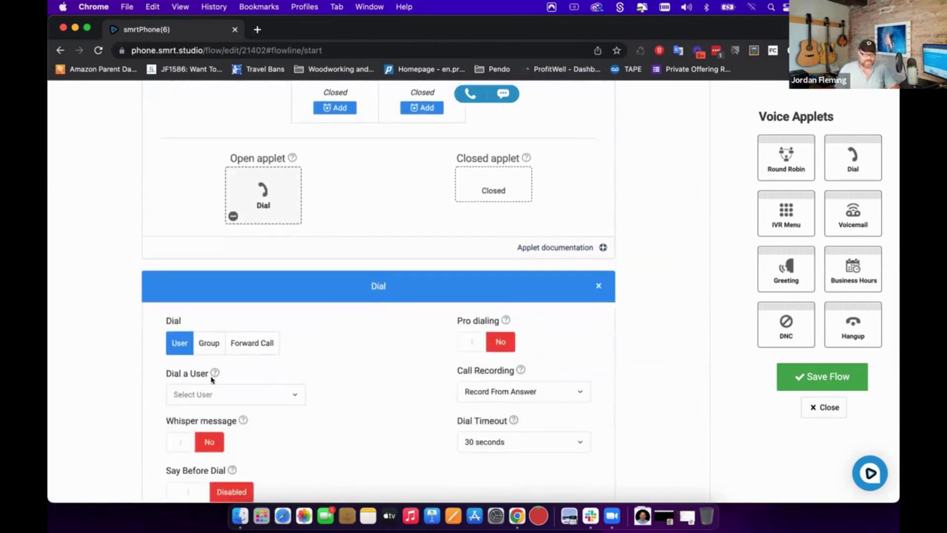
Step: Set the Dial applet to ring a specific user
left_click(210, 394)
left_click(209, 287)
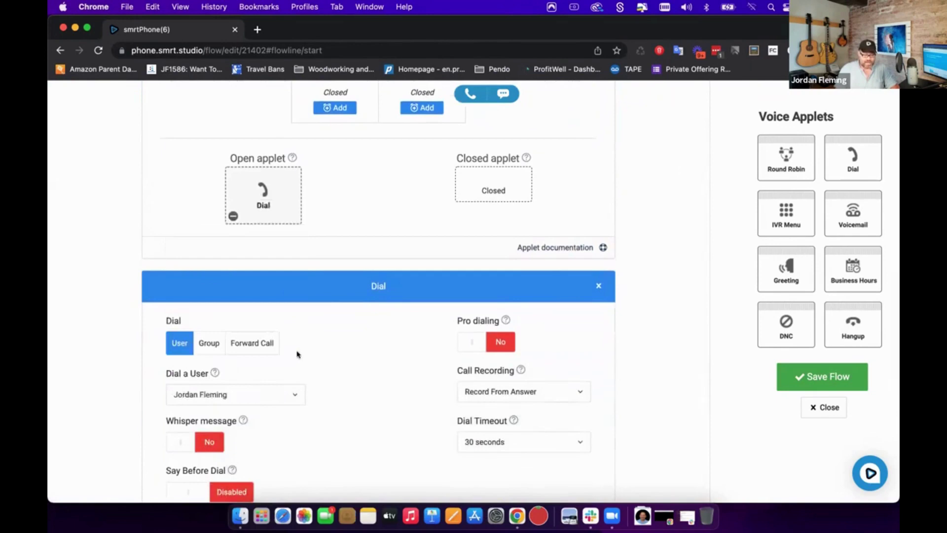
scroll(339, 399, "down", 3)
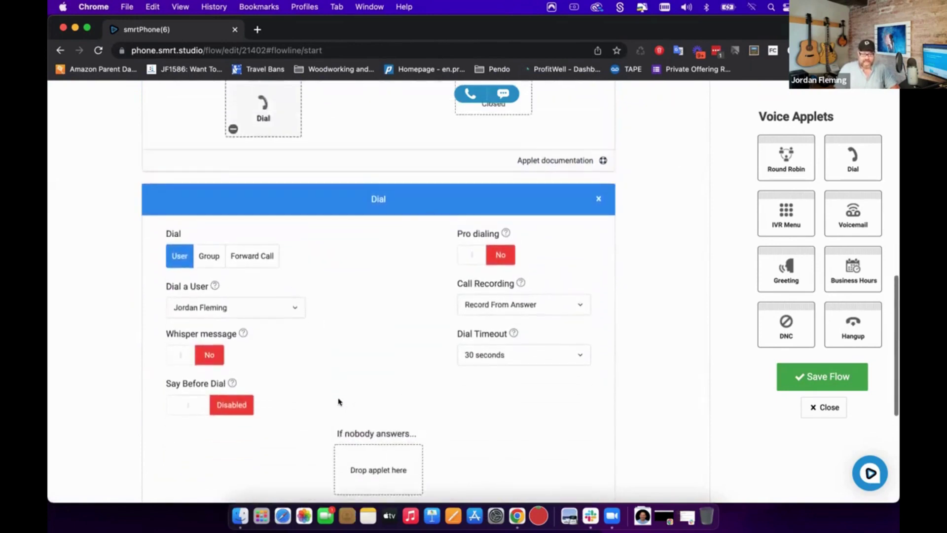
scroll(339, 399, "up", 10)
scroll(668, 290, "up", 3)
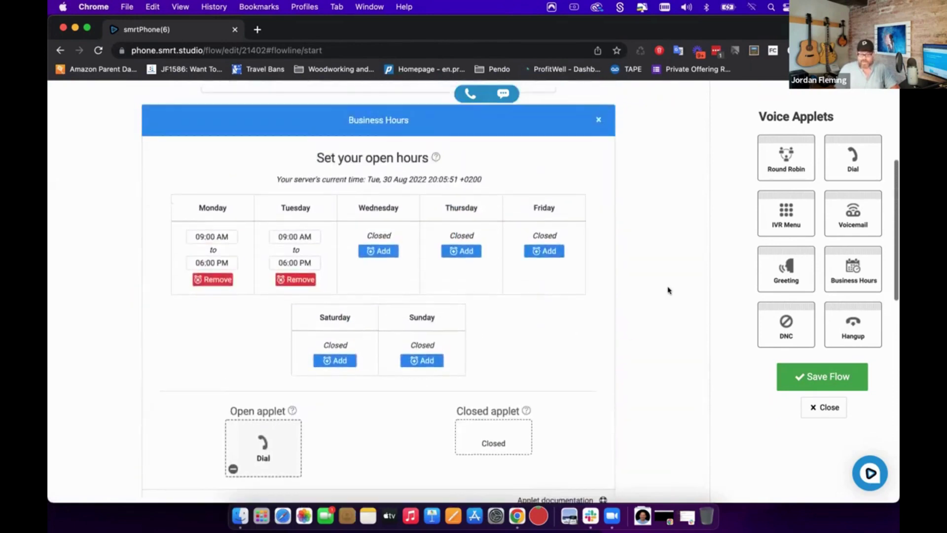
scroll(667, 290, "down", 3)
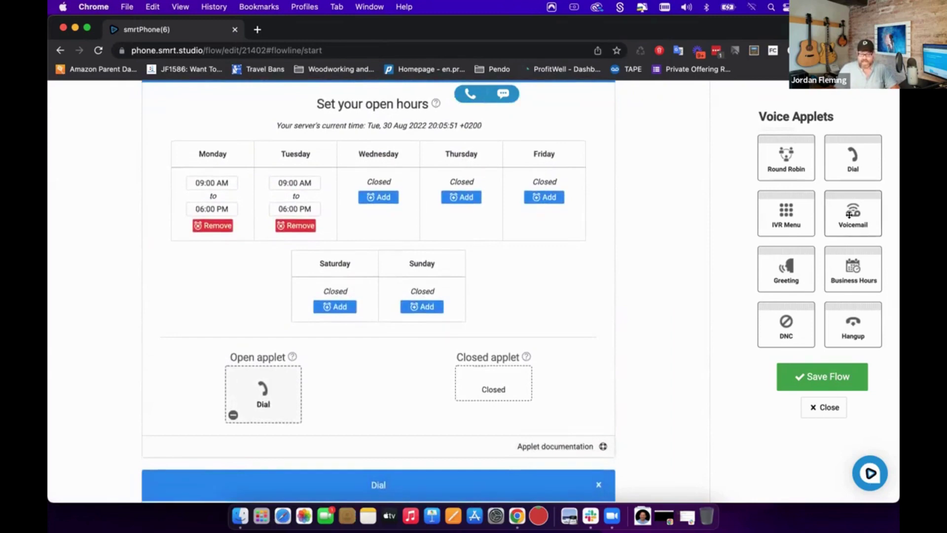
Step: Send Closed-slot calls to a chosen user's voicemail inbox, then close the editor
left_click_drag(783, 234, 495, 385)
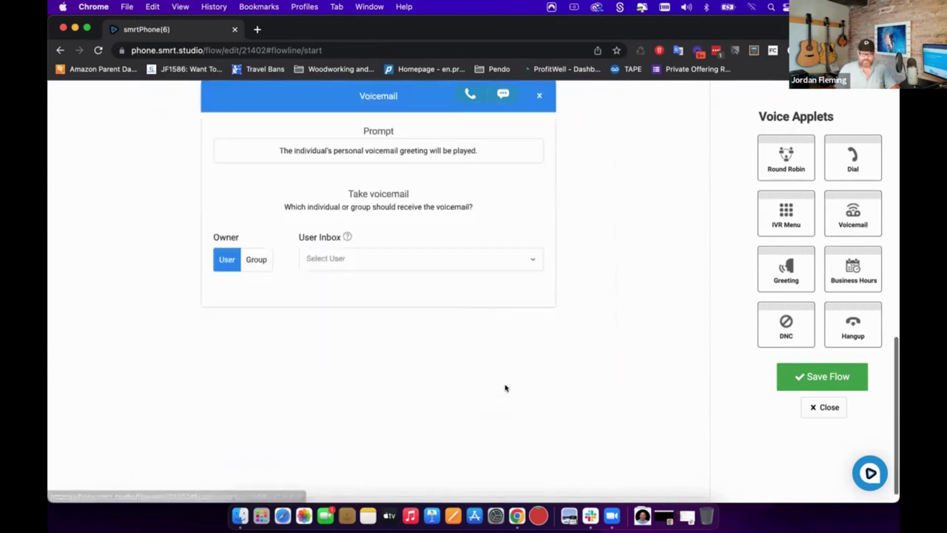
left_click(339, 282)
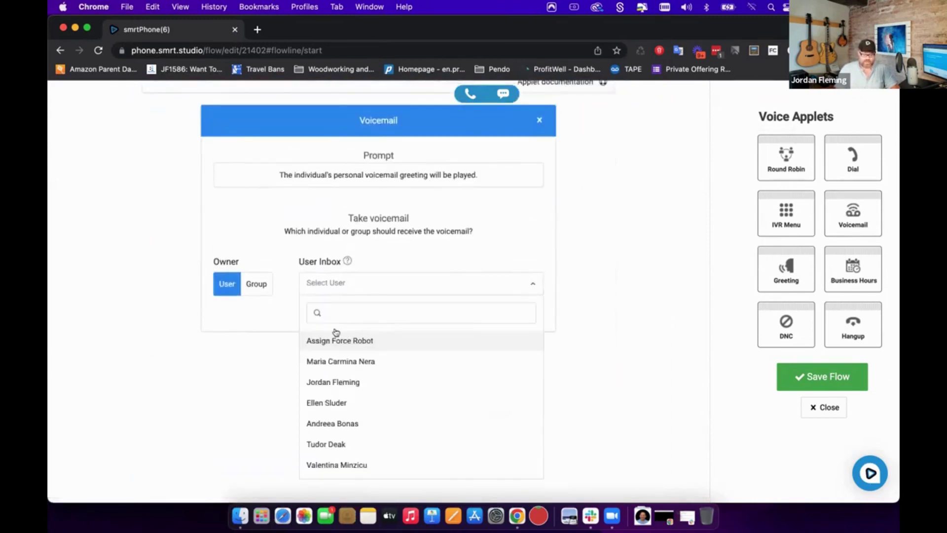
left_click(337, 382)
scroll(385, 367, "up", 10)
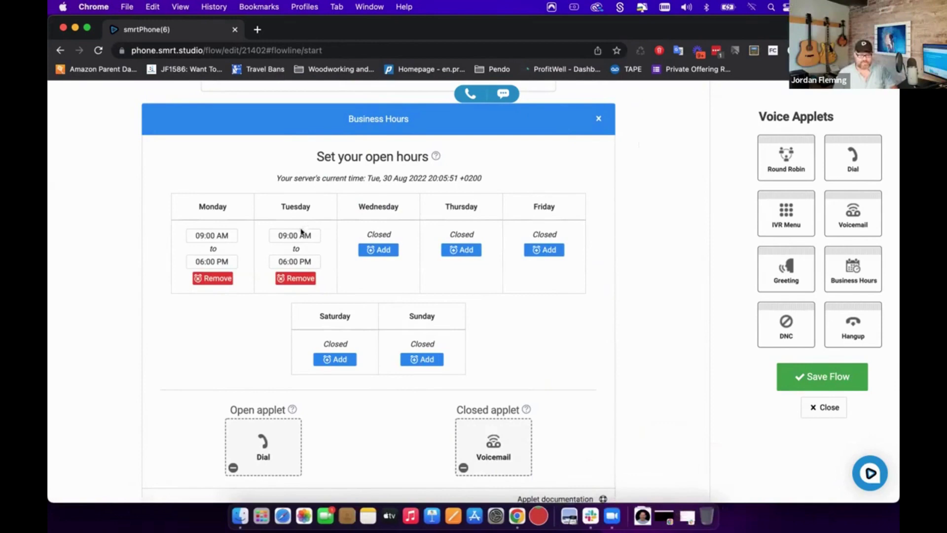
left_click(832, 407)
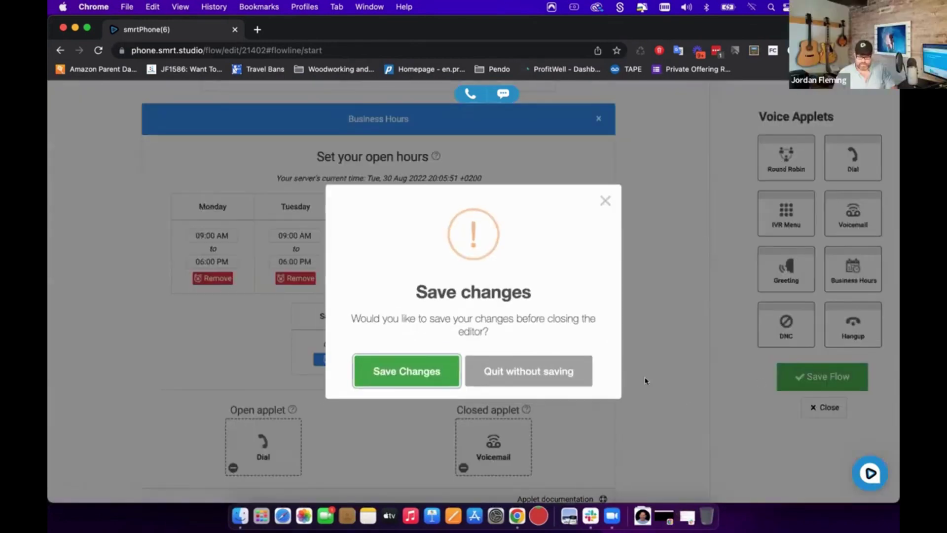
Step: Dismiss the save prompt and replace the Business Hours start applet with an IVR Menu
left_click(604, 200)
scroll(537, 195, "up", 4)
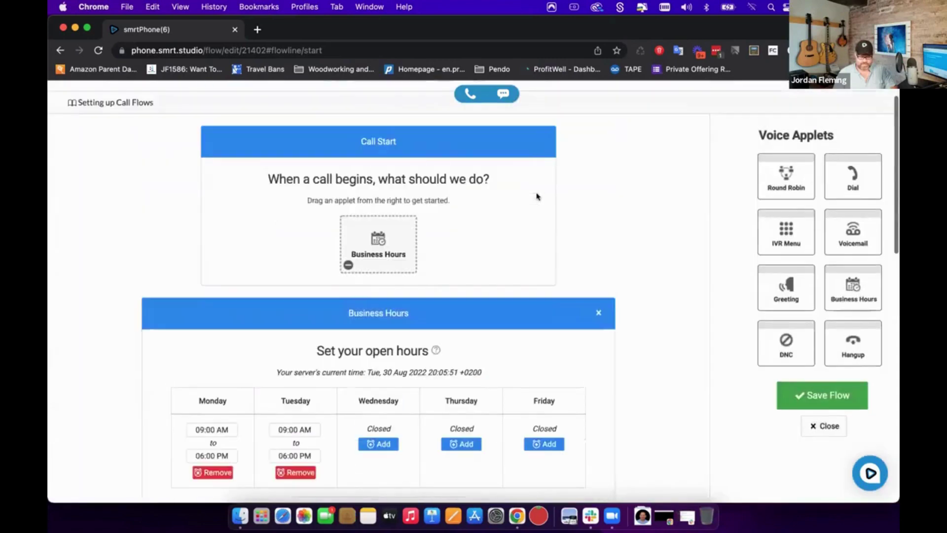
left_click(598, 313)
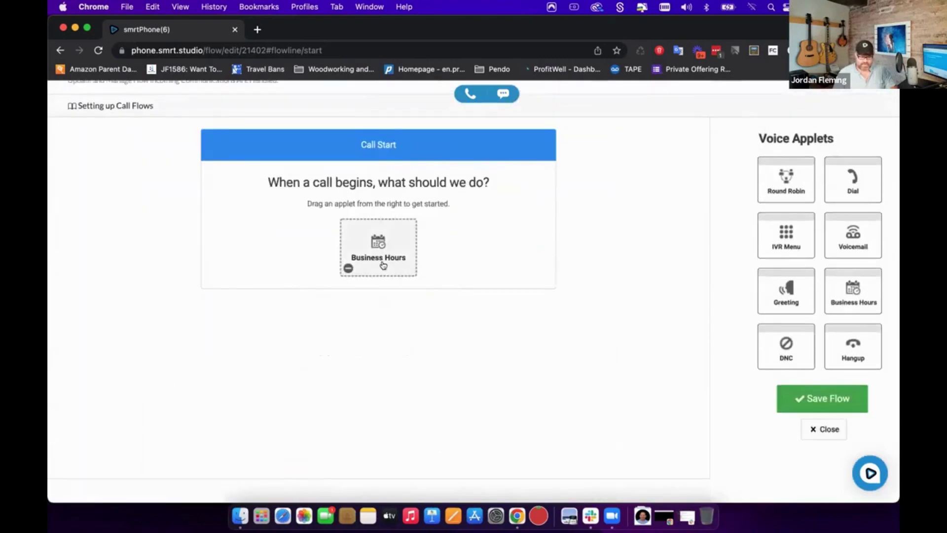
left_click_drag(778, 239, 399, 268)
left_click(495, 372)
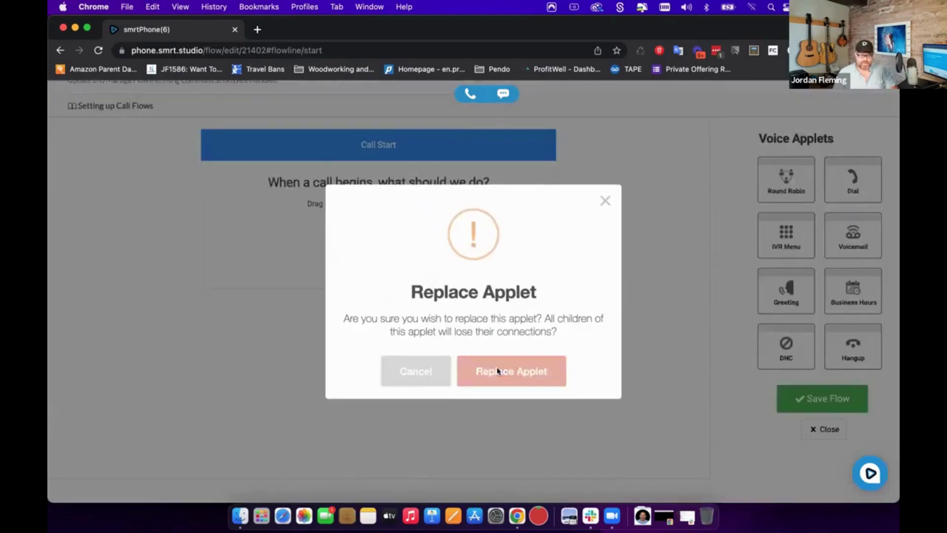
scroll(481, 313, "up", 5)
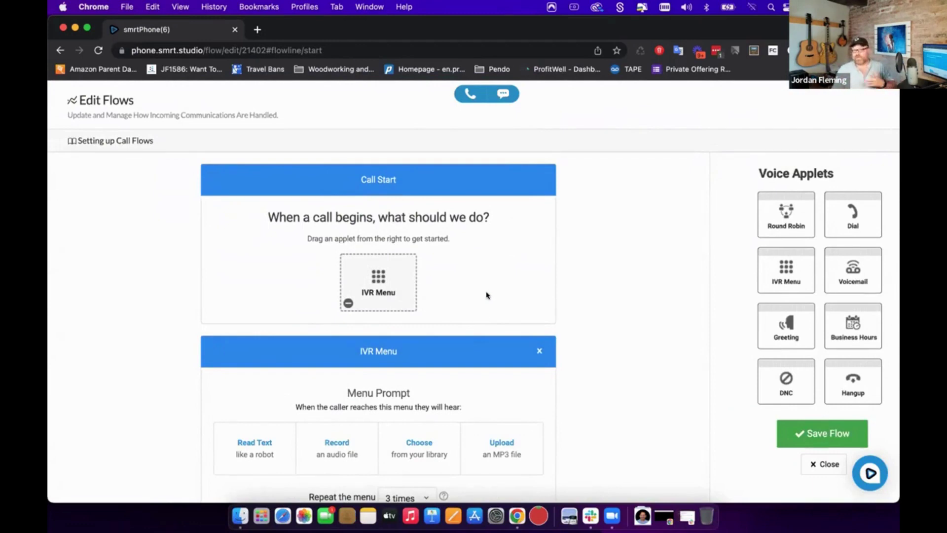
scroll(486, 295, "down", 1)
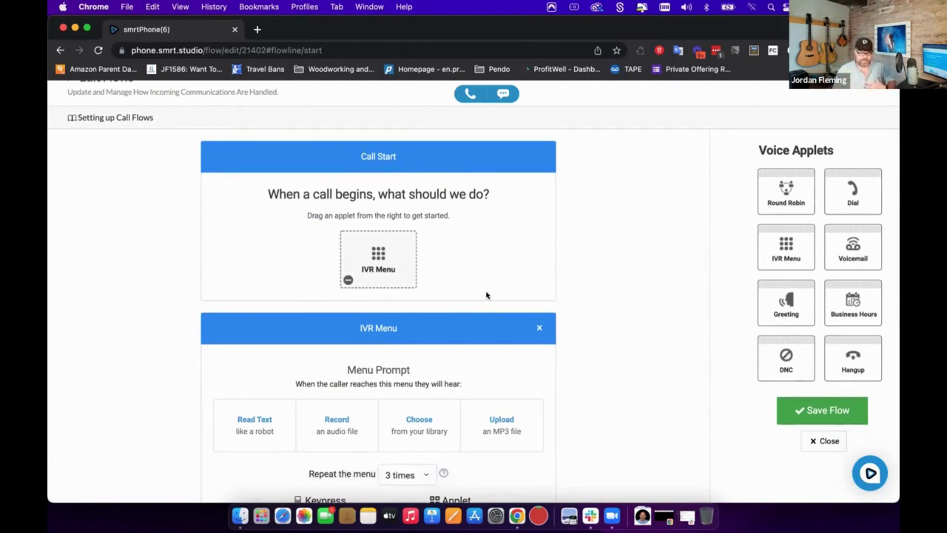
scroll(487, 295, "down", 6)
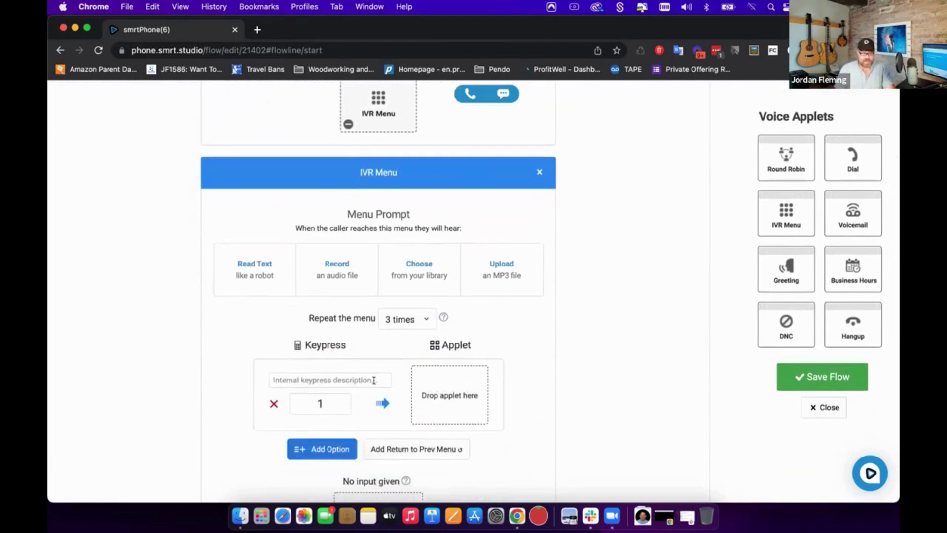
Step: Label IVR keypress option 1 as 'Sales'
left_click(275, 380)
type("Finance")
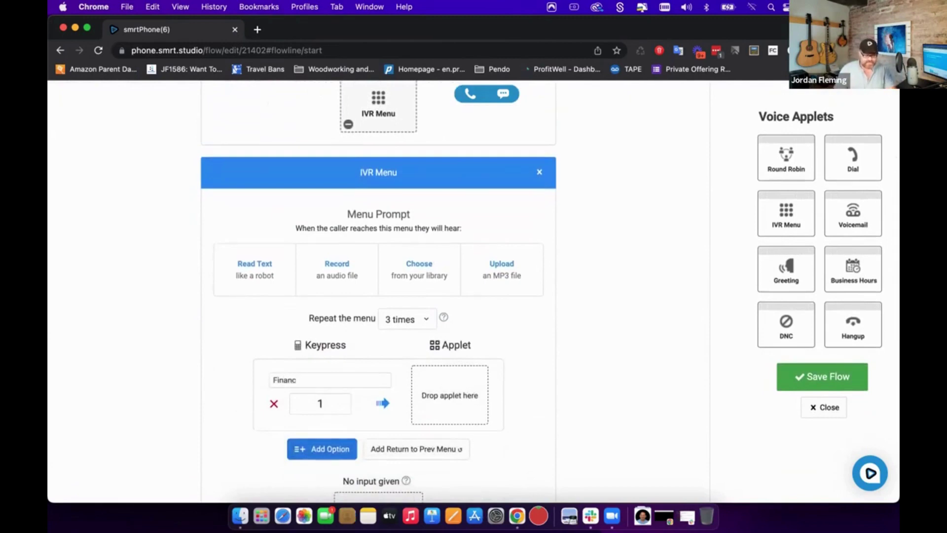
key("BackSpace")
key("BackSpace")
key("BackSpace")
type("Sales")
scroll(373, 413, "down", 2)
left_click(326, 402)
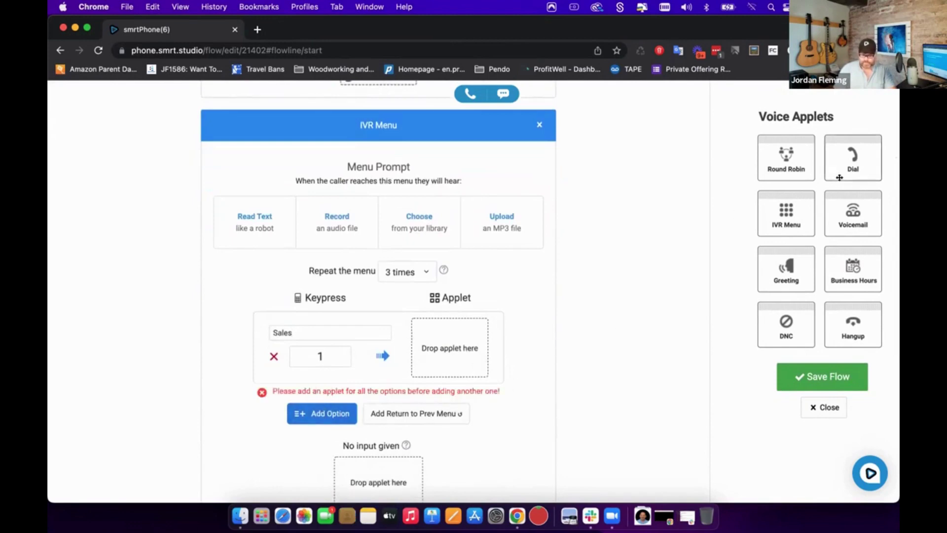
Step: Route Sales to a Dial applet and add keypress option 2 labelled 'Finance'
left_click_drag(855, 159, 448, 325)
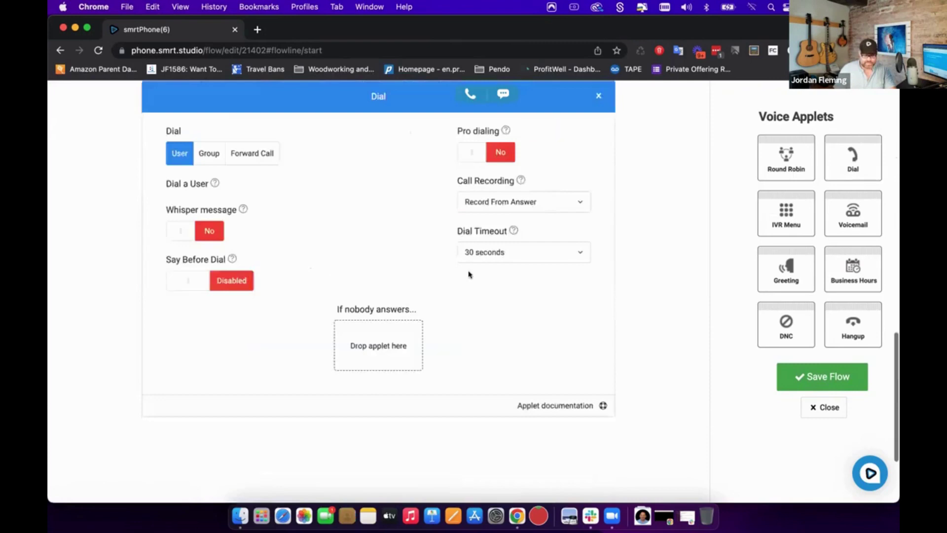
scroll(469, 274, "up", 6)
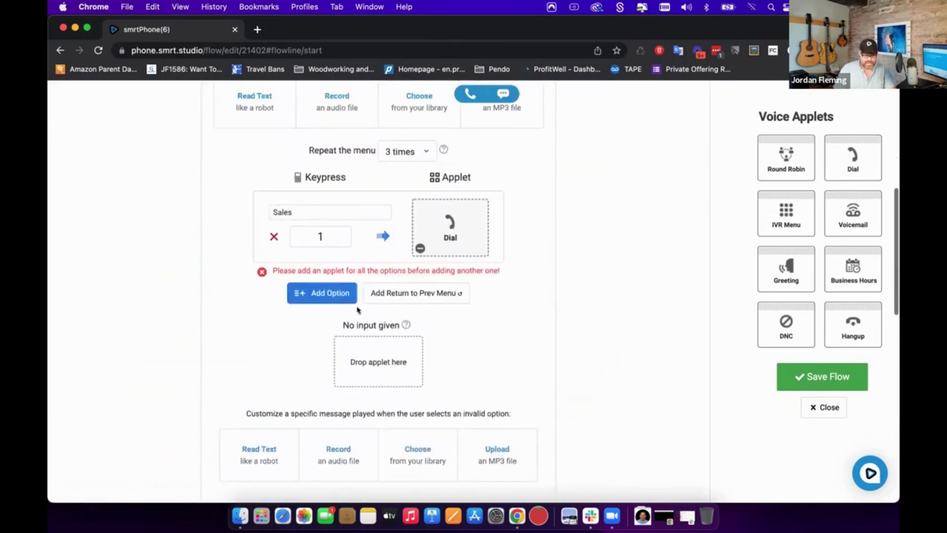
left_click(329, 293)
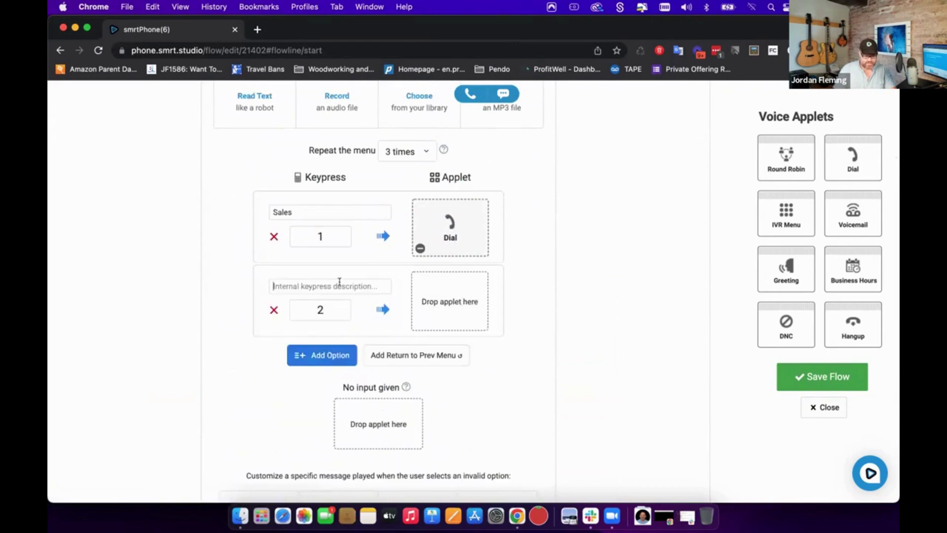
type("Finance")
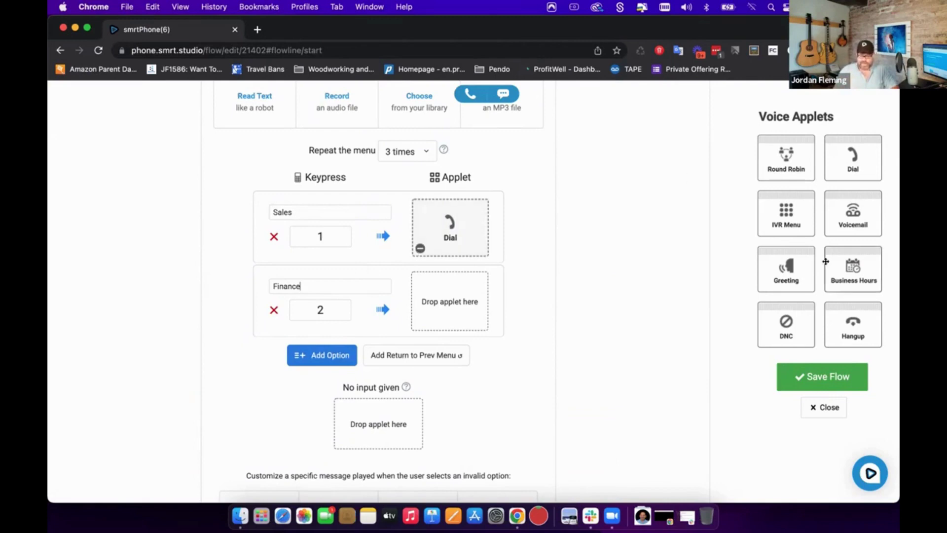
Step: Replace the Sales option's Dial applet with a Business Hours applet
left_click_drag(839, 272, 471, 235)
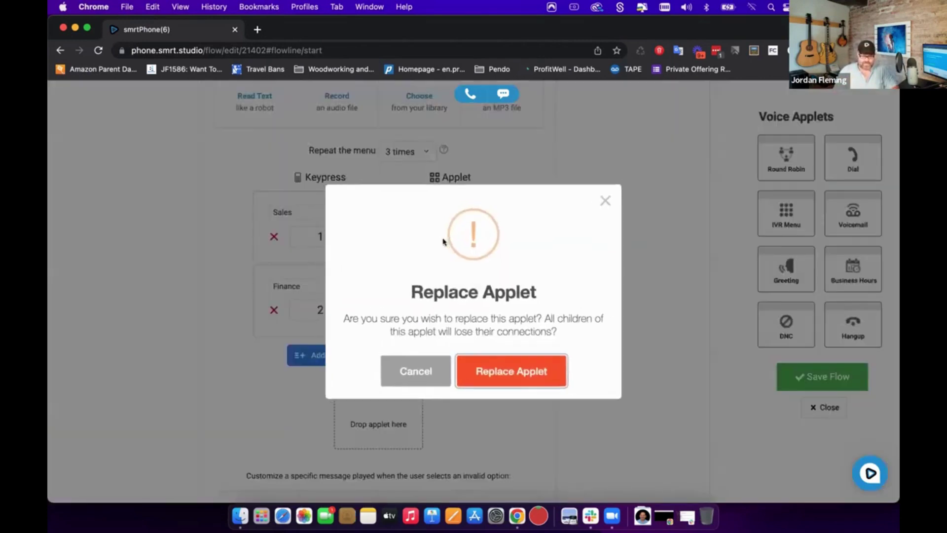
left_click(505, 369)
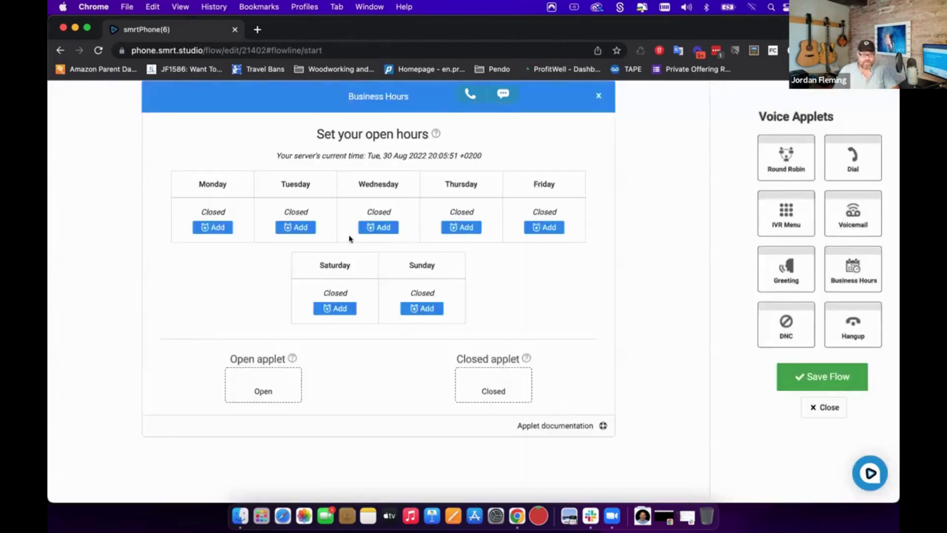
scroll(349, 239, "up", 5)
scroll(349, 239, "up", 5)
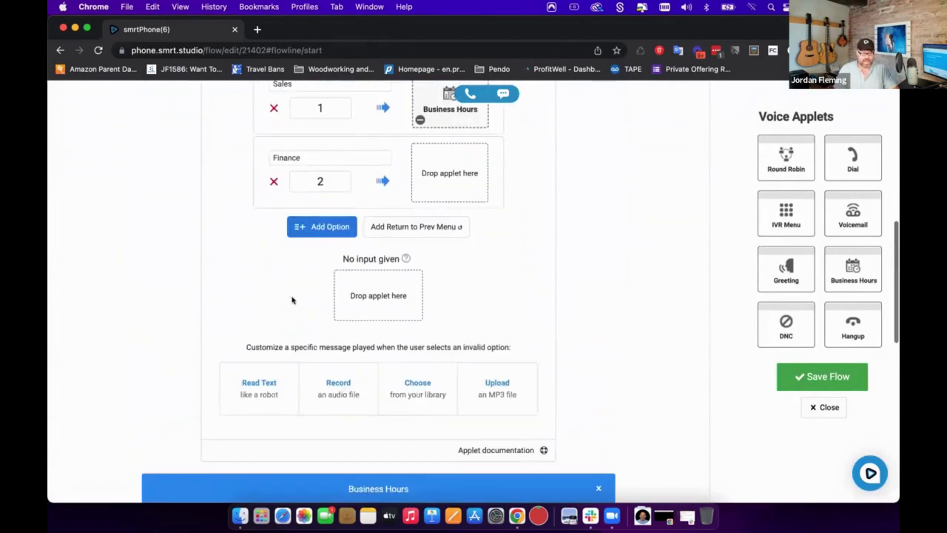
scroll(292, 300, "down", 8)
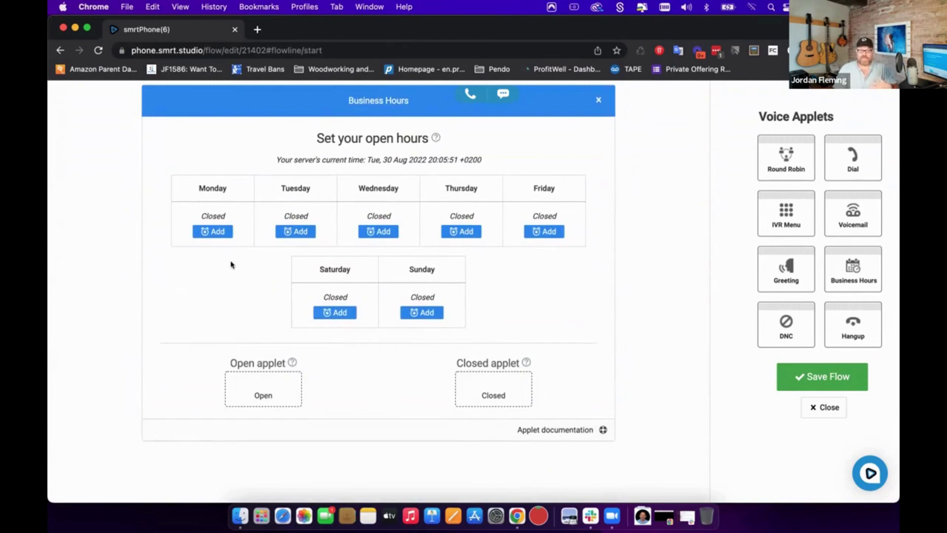
scroll(234, 324, "up", 6)
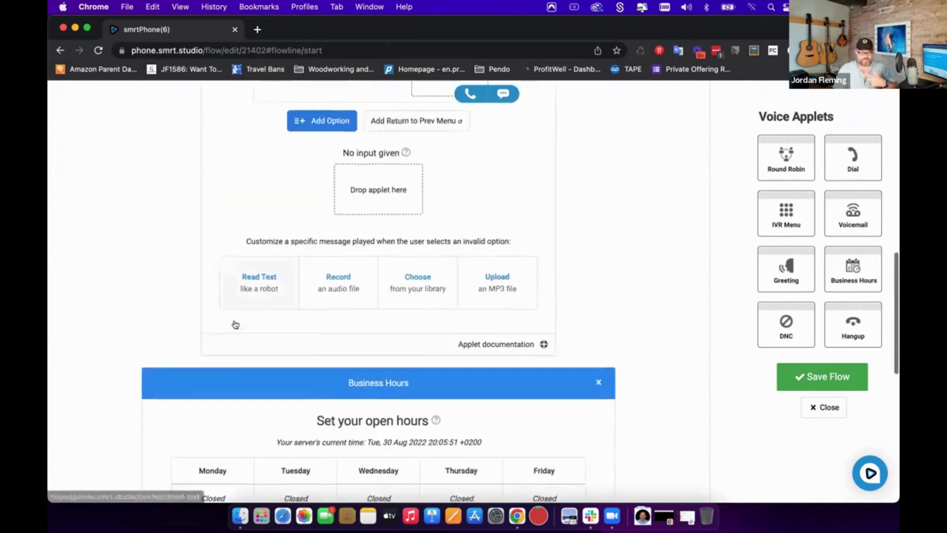
scroll(234, 323, "down", 4)
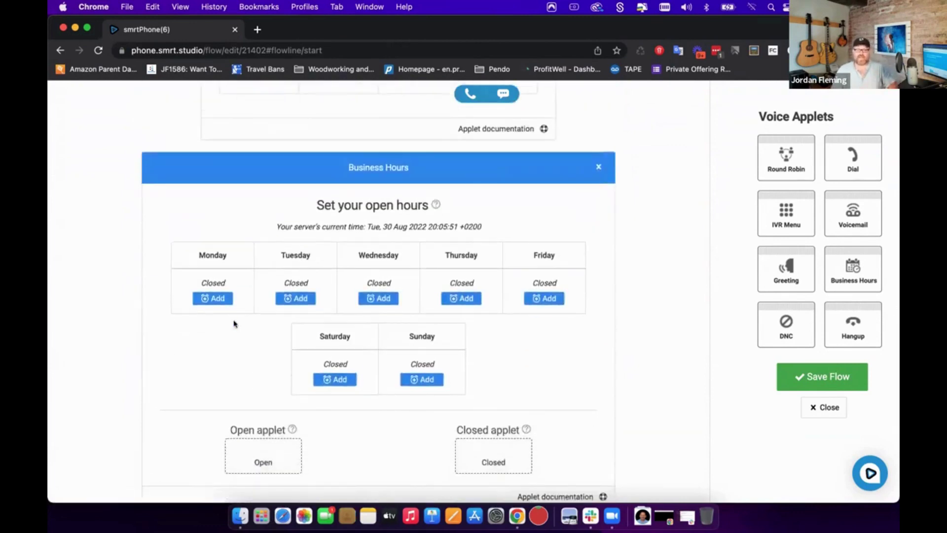
Step: Add a Business Hours applet to the Finance option
scroll(234, 323, "up", 8)
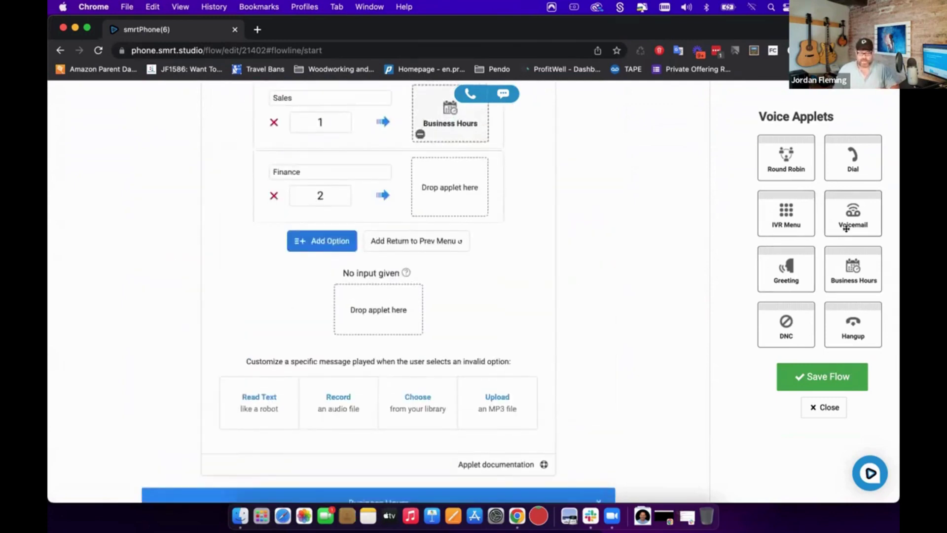
left_click_drag(853, 266, 490, 209)
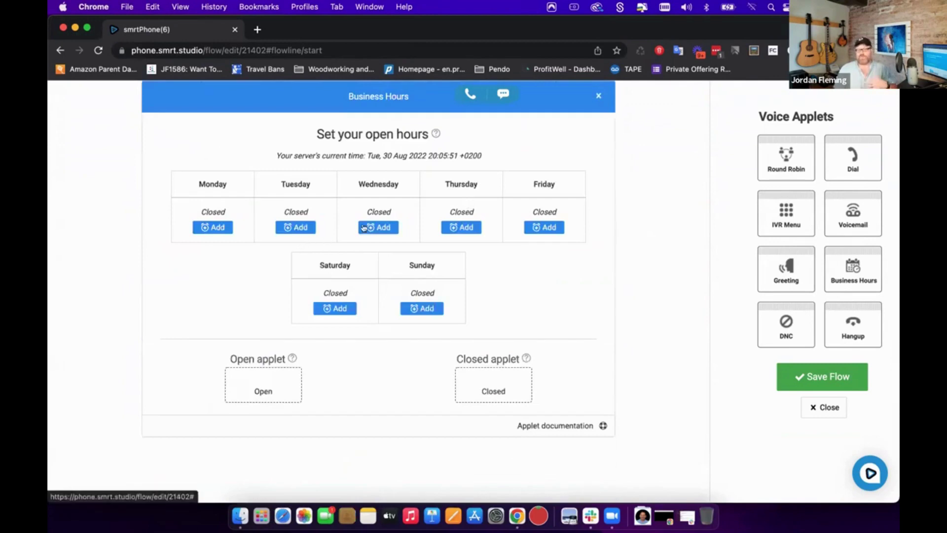
scroll(378, 231, "down", 1)
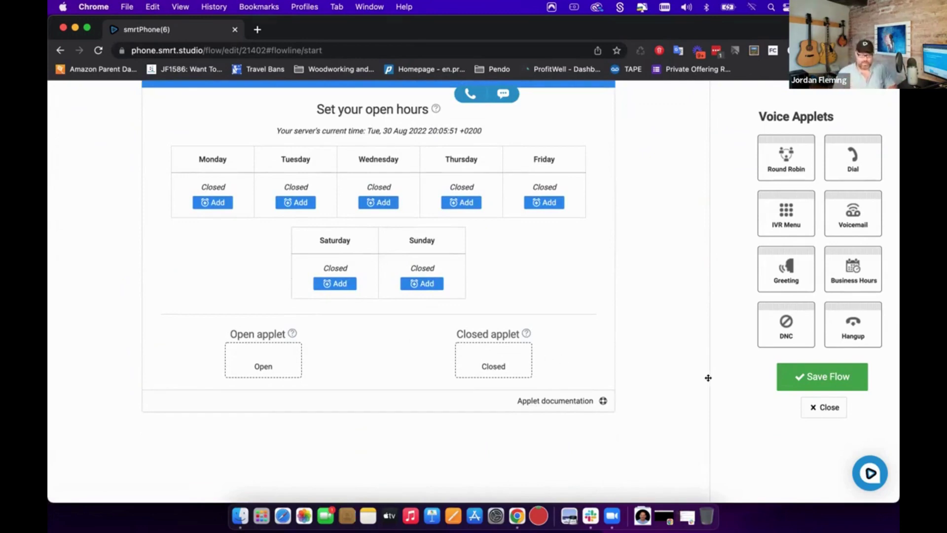
Step: In the flow's SMS editor, put a Save & Reply applet in the Business Hours Closed slot
left_click(823, 408)
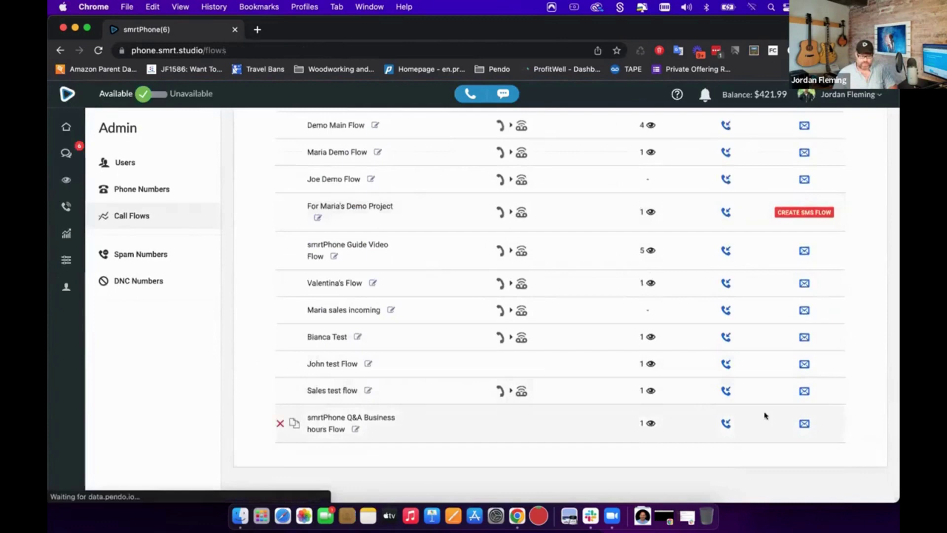
left_click(805, 423)
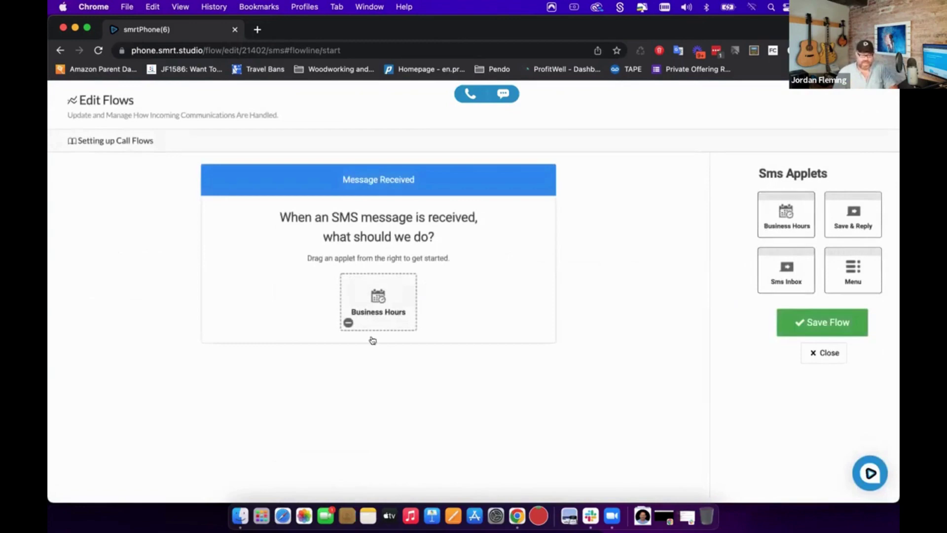
left_click(376, 321)
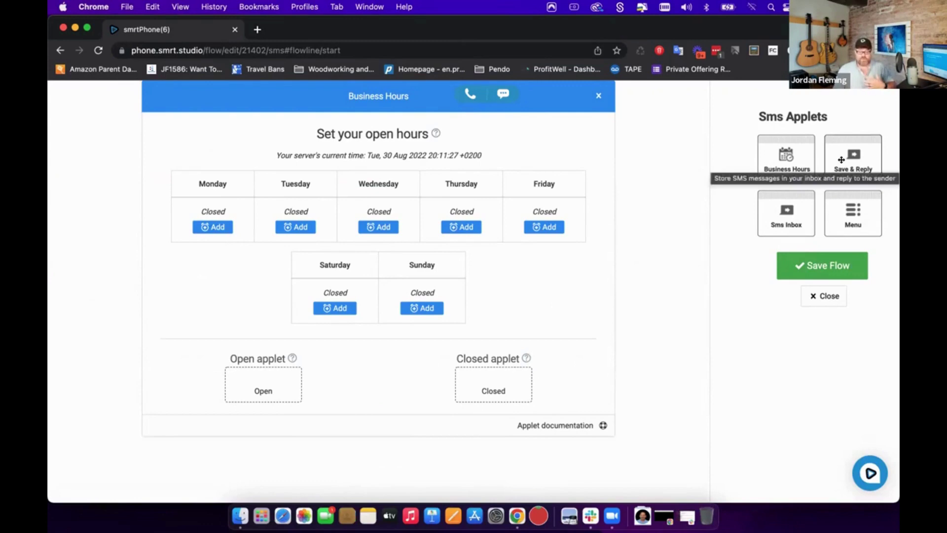
left_click_drag(841, 160, 474, 370)
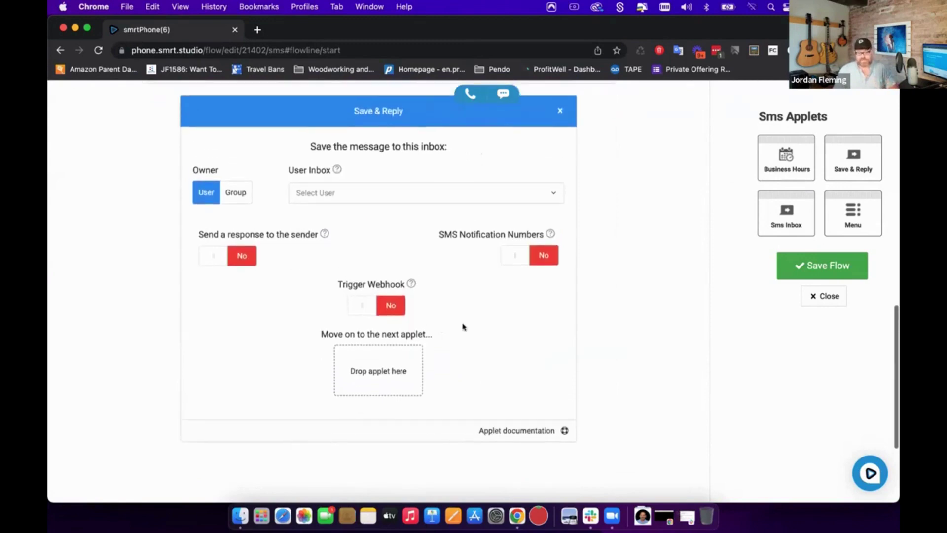
Step: Close the SMS flow editor with Save Changes and review the Call Flows list
left_click(826, 298)
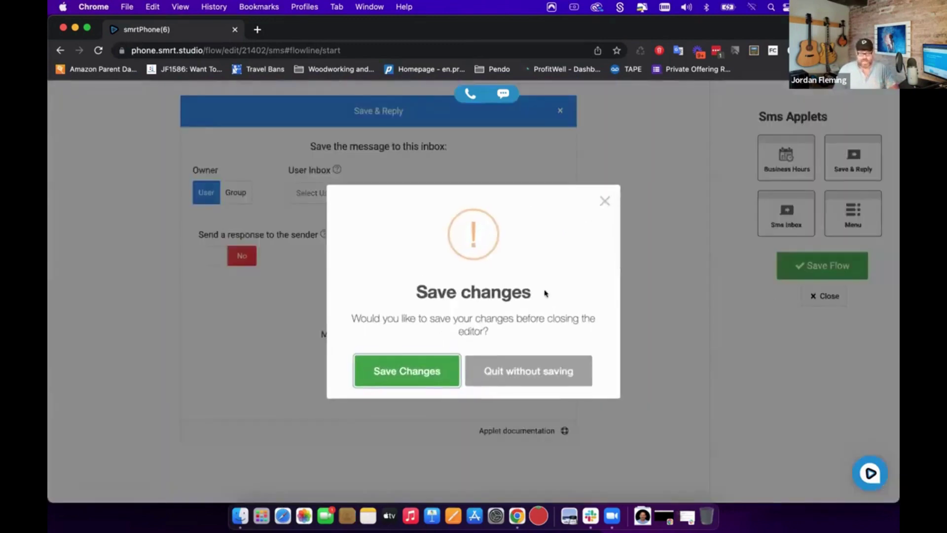
left_click(406, 371)
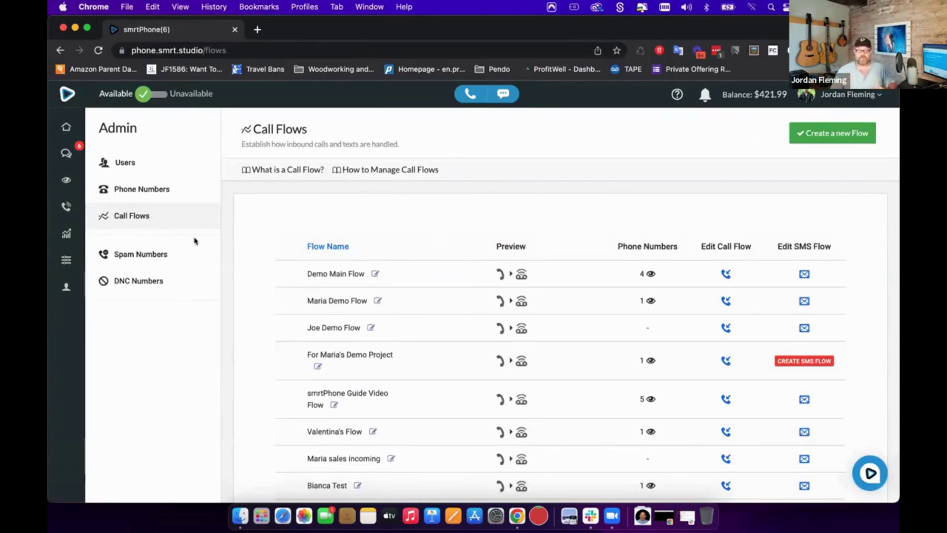
scroll(345, 170, "down", 2)
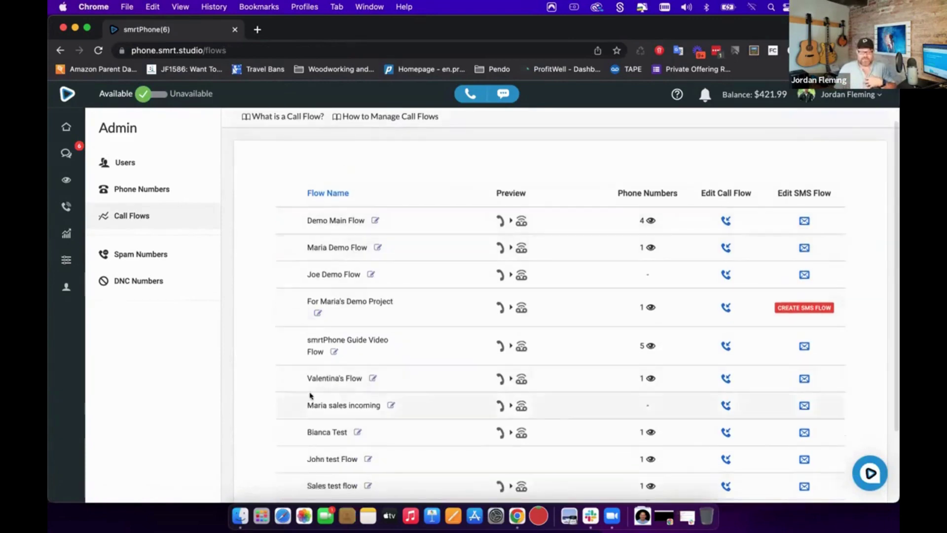
mouse_move(322, 222)
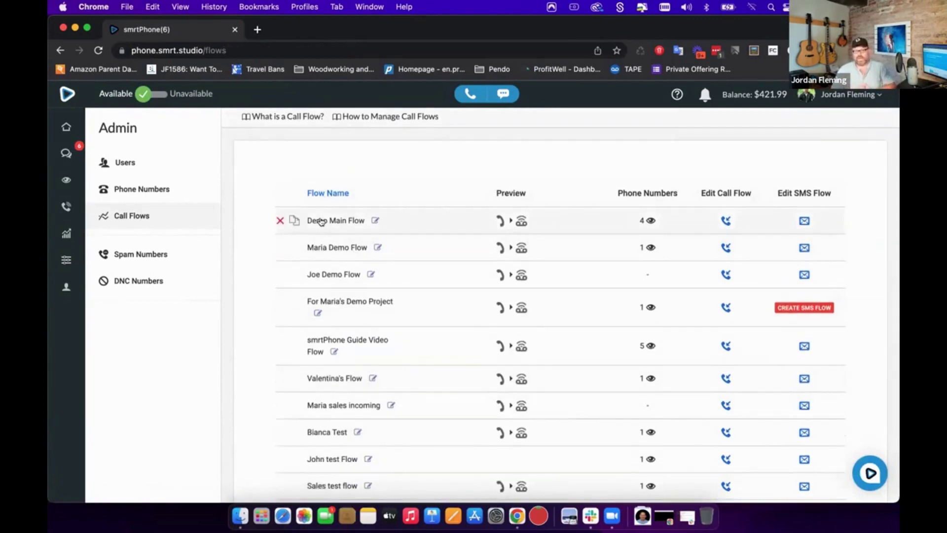